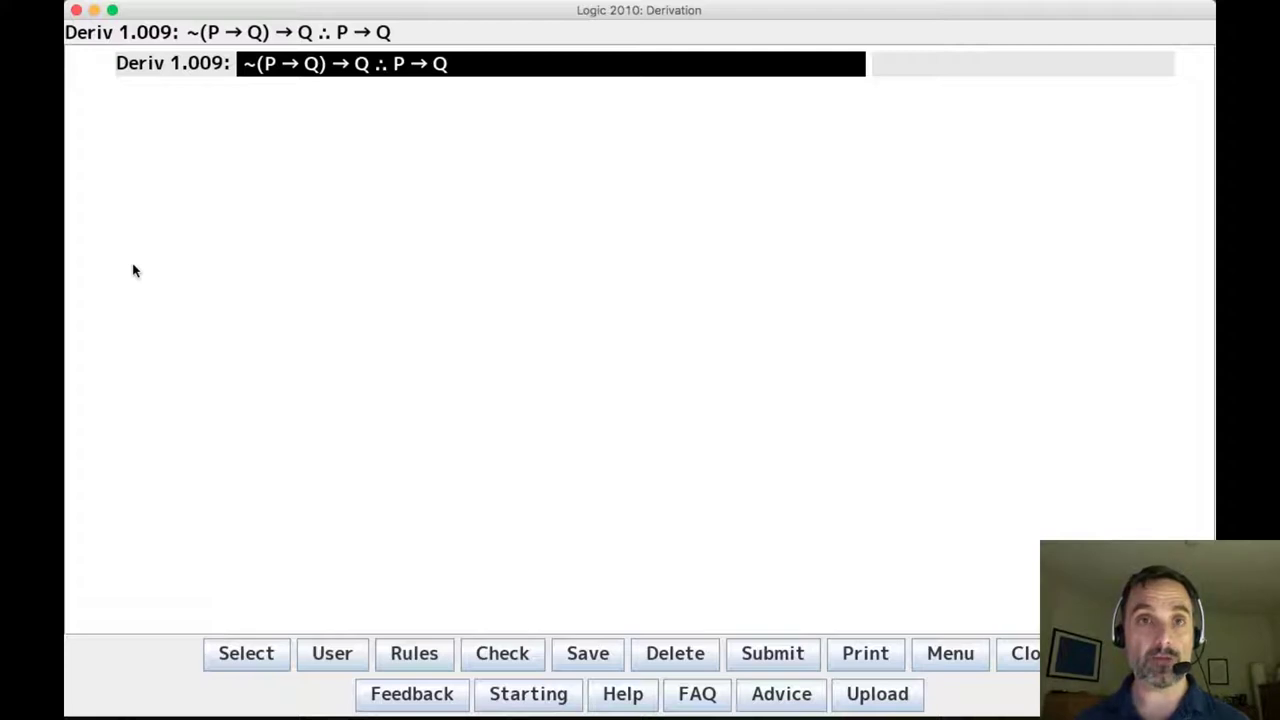
Enter line 1 as Show P → Q using the SHOW CONC justification
{"action": "key", "text": "Return"}
{"action": "type", "text": "show"}
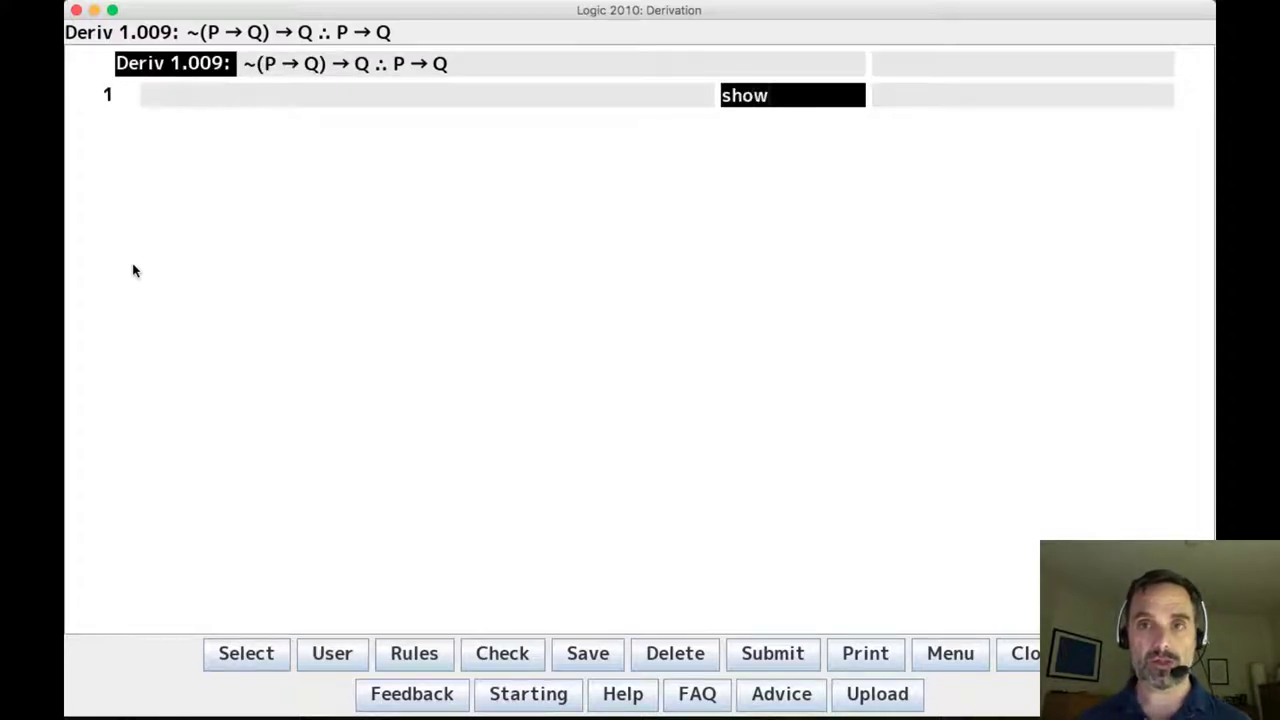
{"action": "key", "text": "BackSpace"}
{"action": "key", "text": "BackSpace"}
{"action": "key", "text": "BackSpace"}
{"action": "key", "text": "BackSpace"}
{"action": "type", "text": "SHOW CONC"}
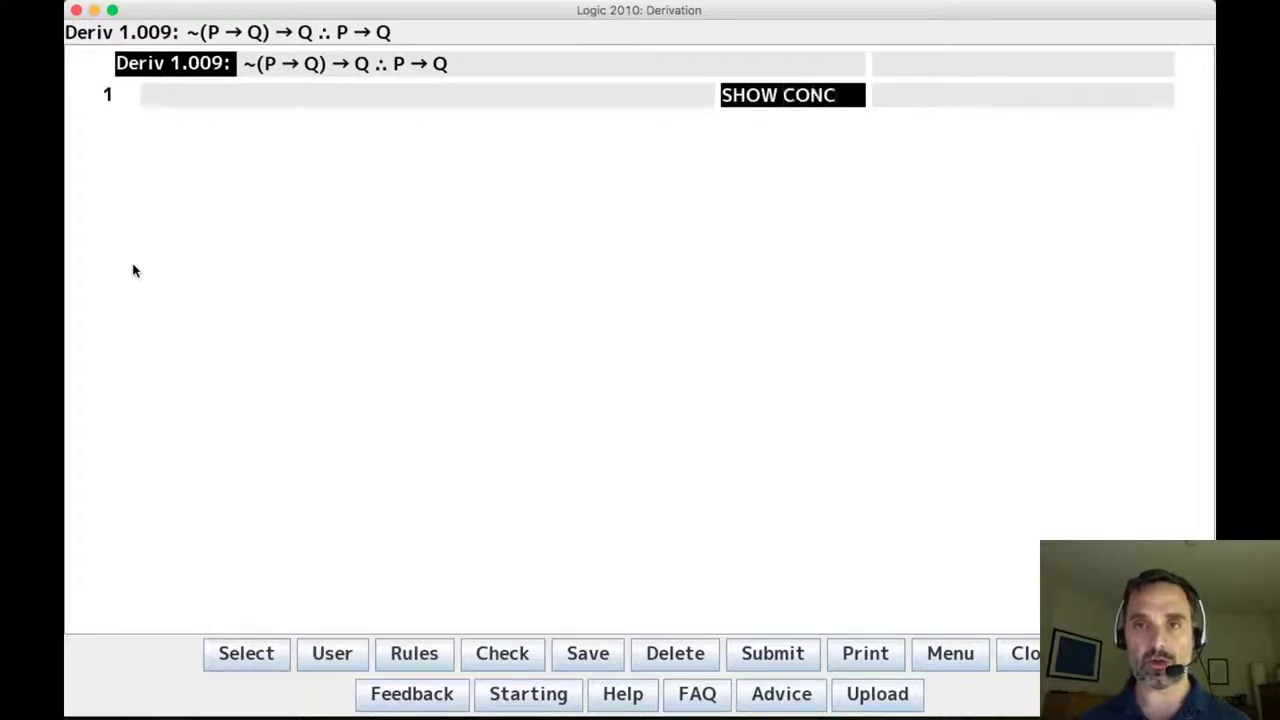
{"action": "key", "text": "Return"}
Assume P on line 2 (ASS CD) and add line 3, Show Q (SHOW CONS)
{"action": "type", "text": "ASS CD"}
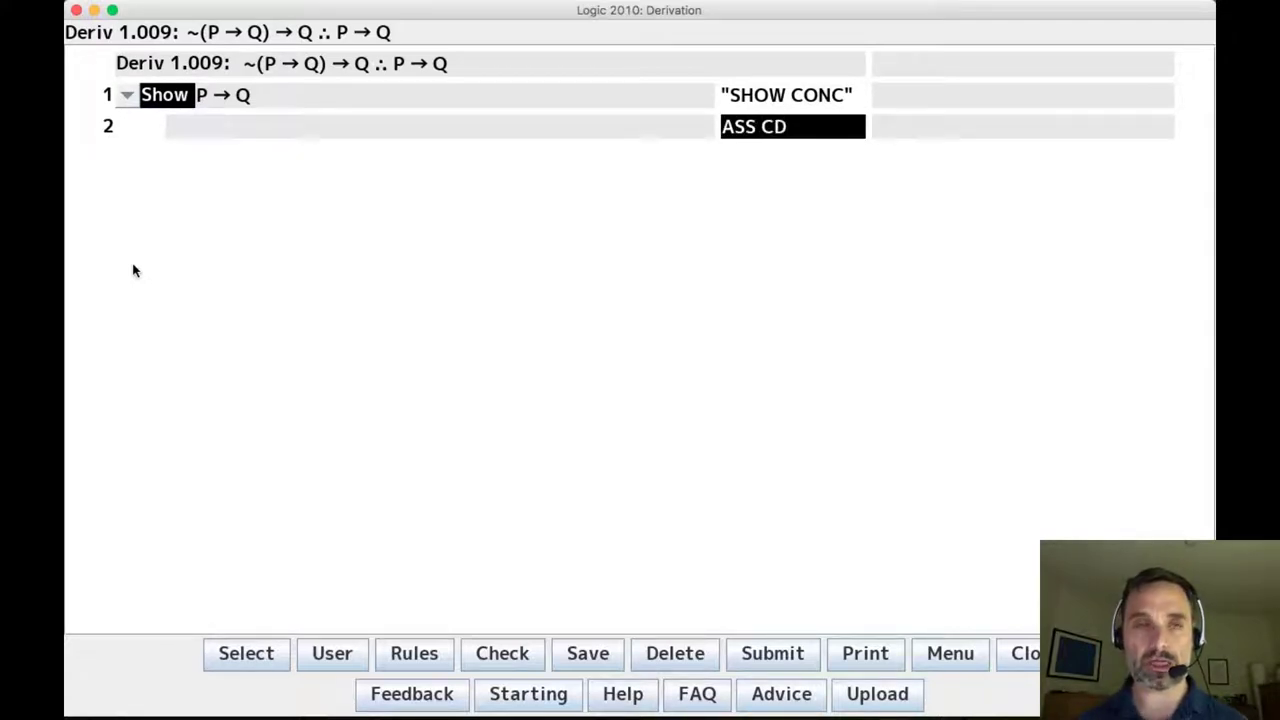
{"action": "key", "text": "Return"}
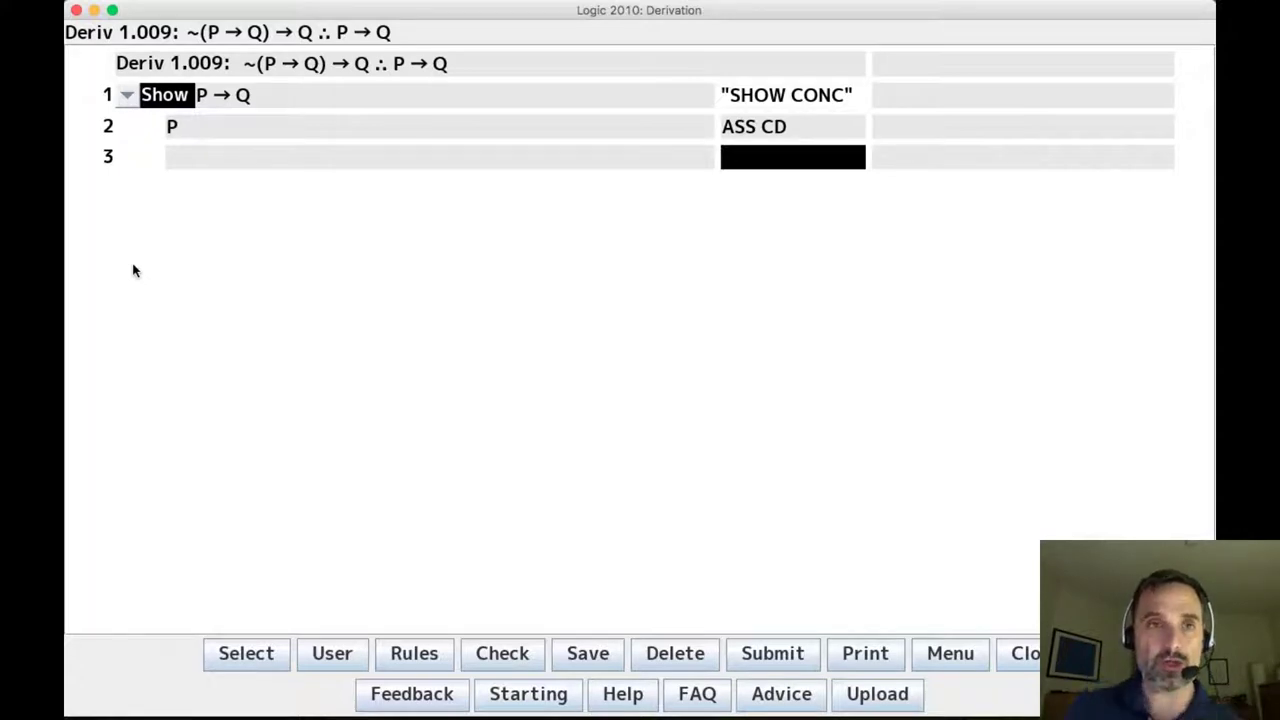
{"action": "type", "text": "SHOW CONS"}
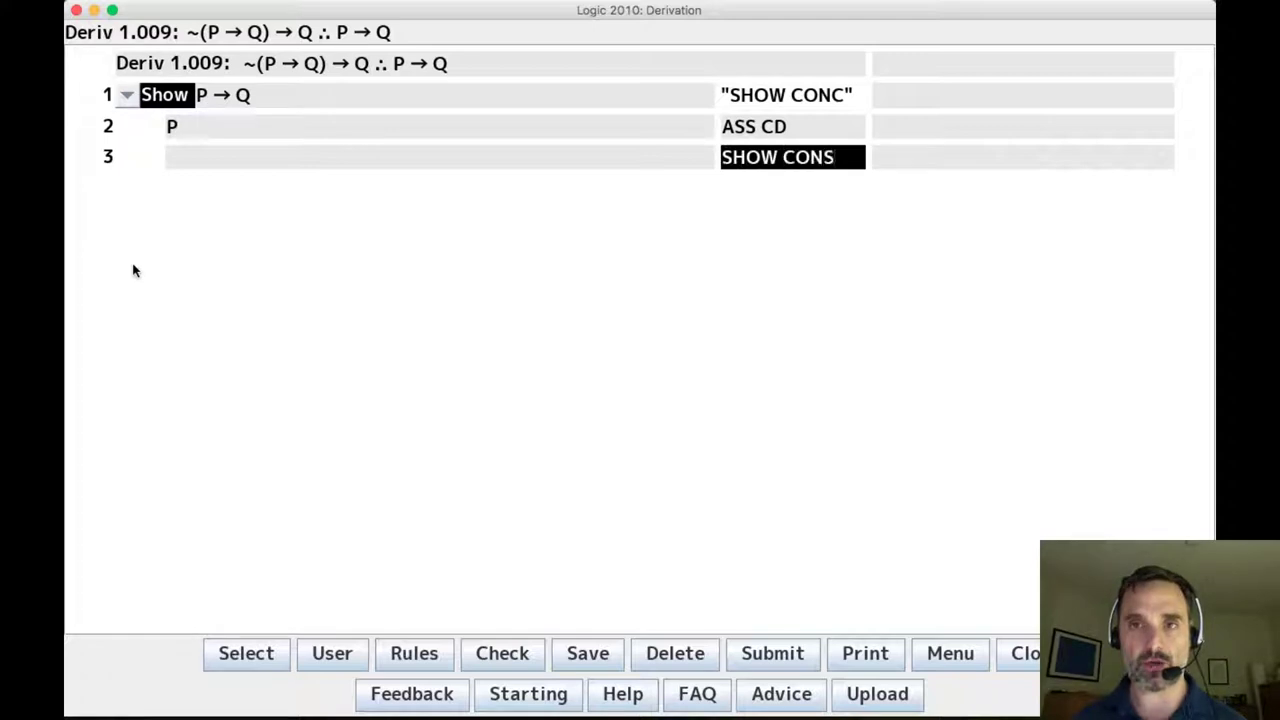
{"action": "key", "text": "Return"}
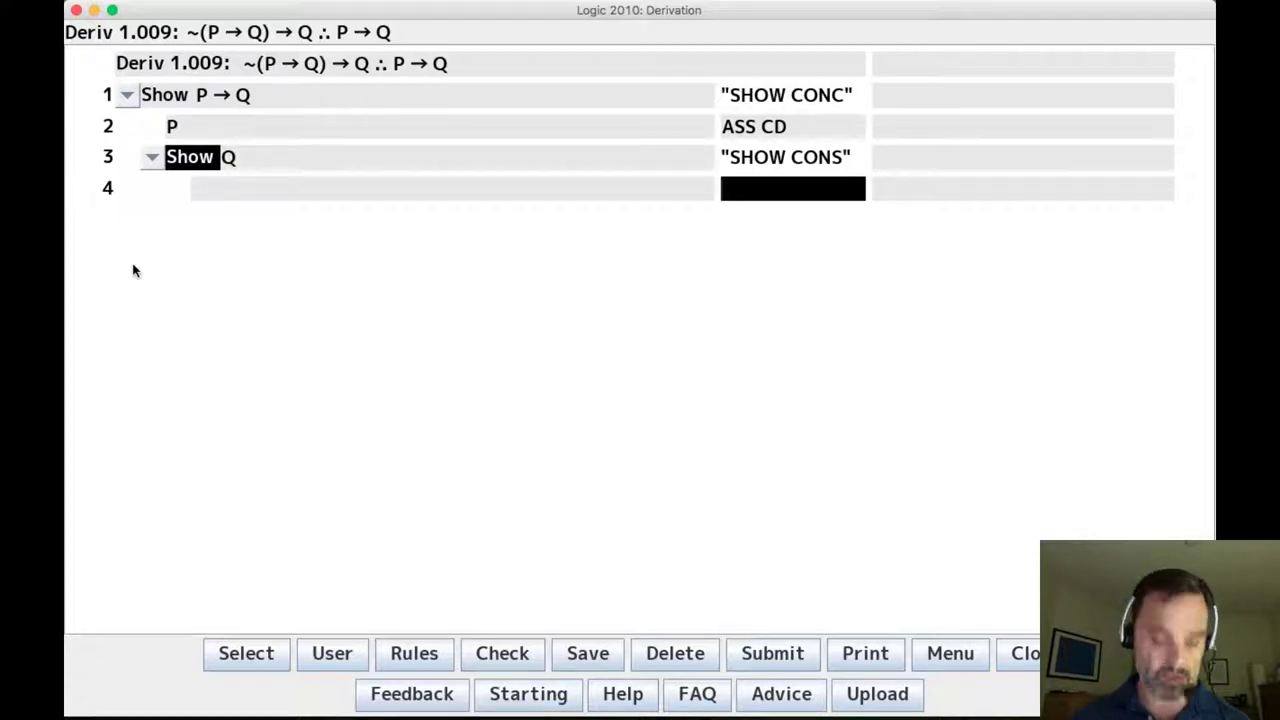
{"action": "key", "text": "Return"}
{"action": "key", "text": "Return"}
{"action": "key", "text": "Return"}
{"action": "key", "text": "Return"}
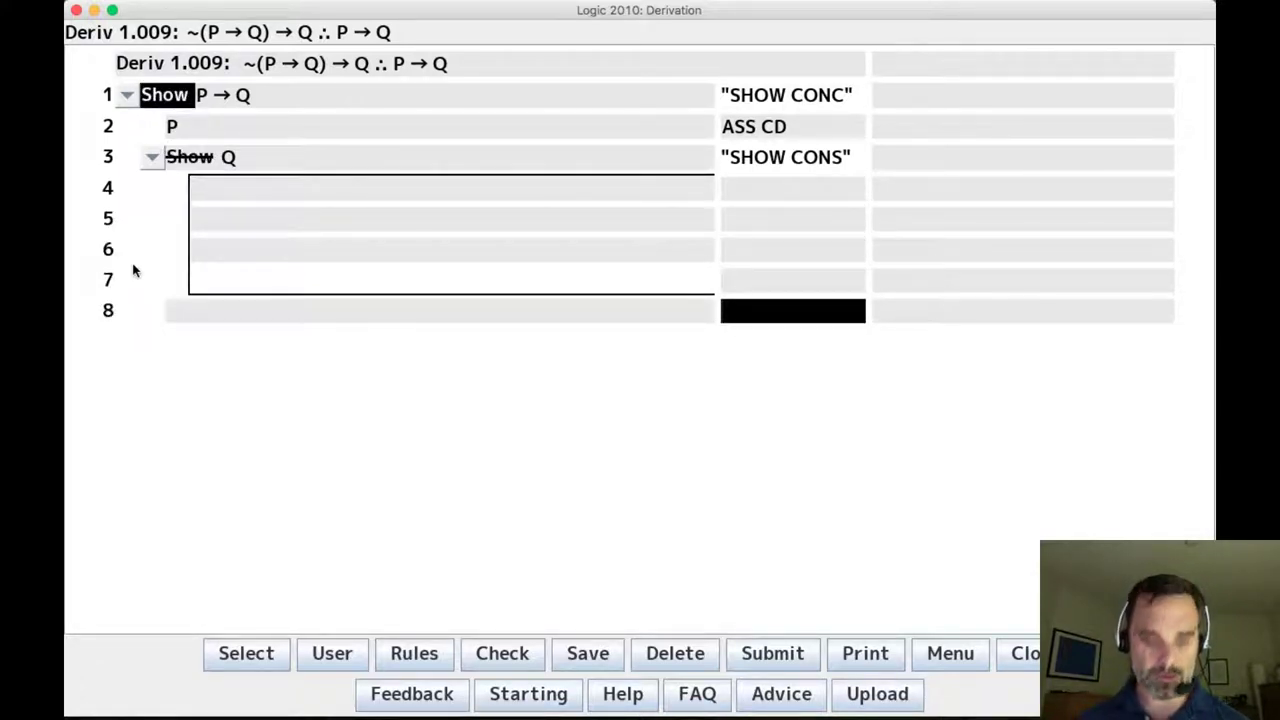
{"action": "type", "text": "3 CD"}
{"action": "key", "text": "Return"}
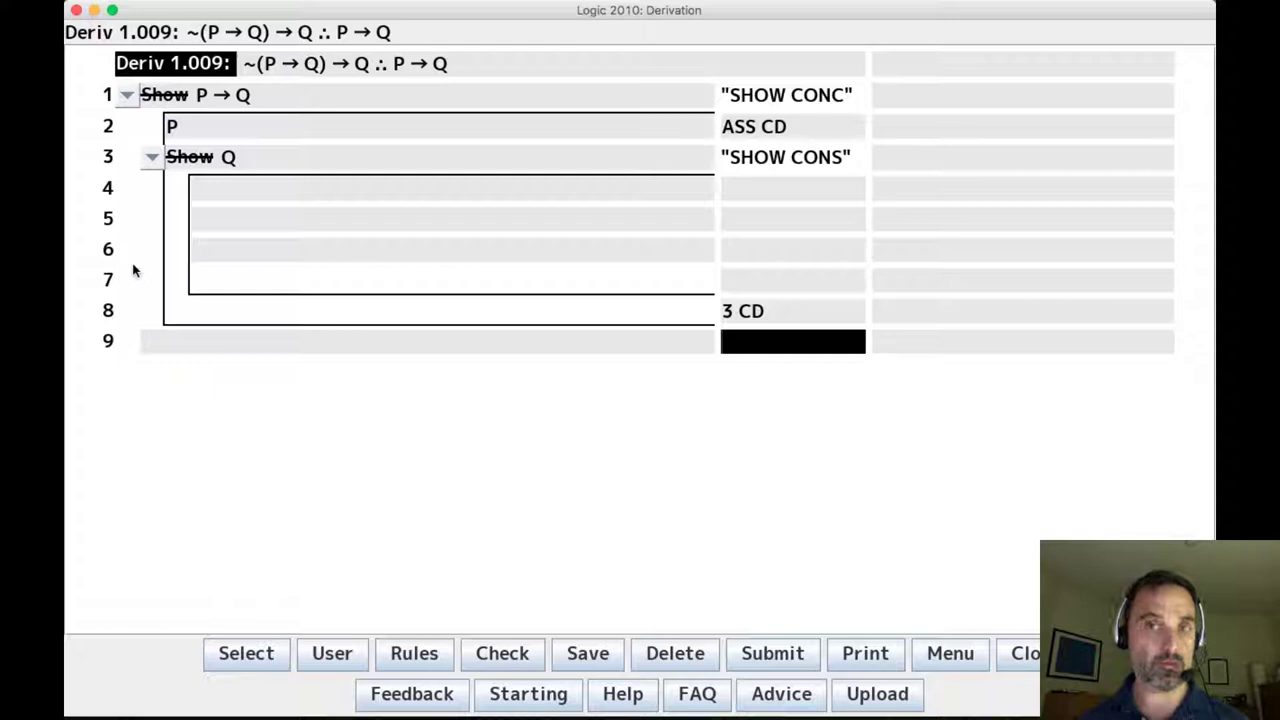
{"action": "key", "text": "BackSpace"}
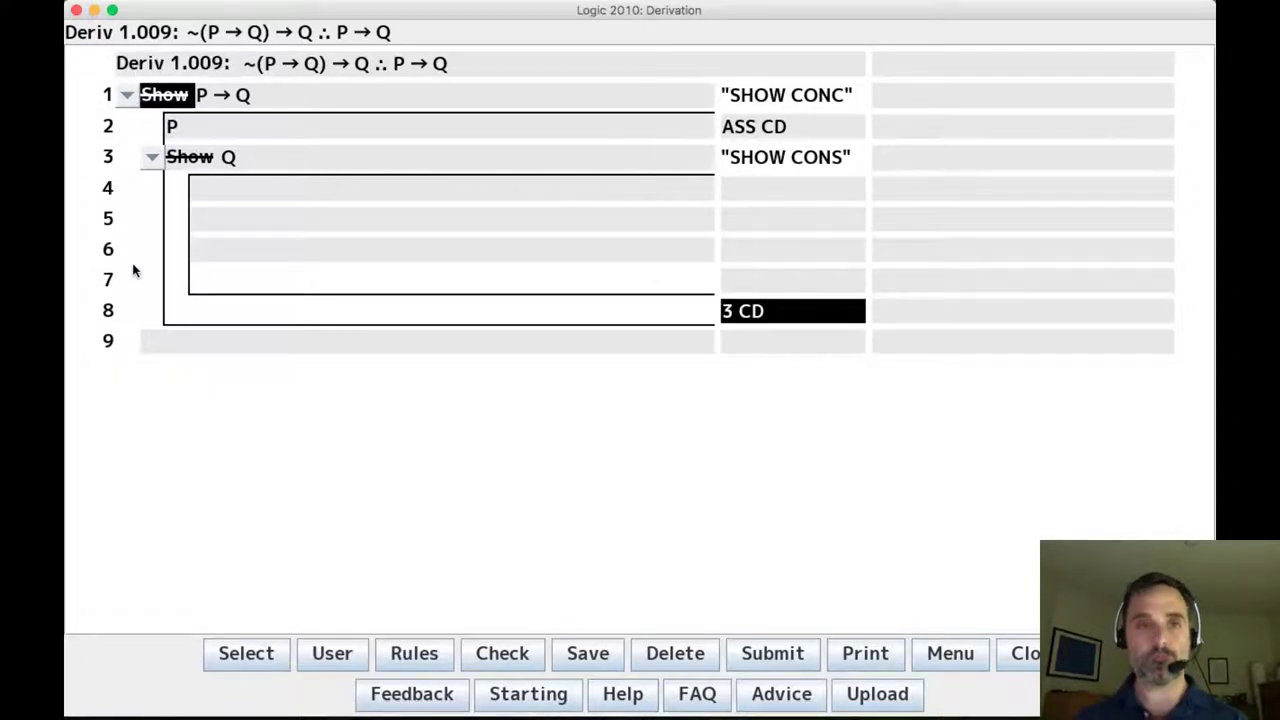
{"action": "key", "text": "BackSpace"}
{"action": "key", "text": "BackSpace"}
{"action": "key", "text": "BackSpace"}
{"action": "key", "text": "BackSpace"}
{"action": "key", "text": "BackSpace"}
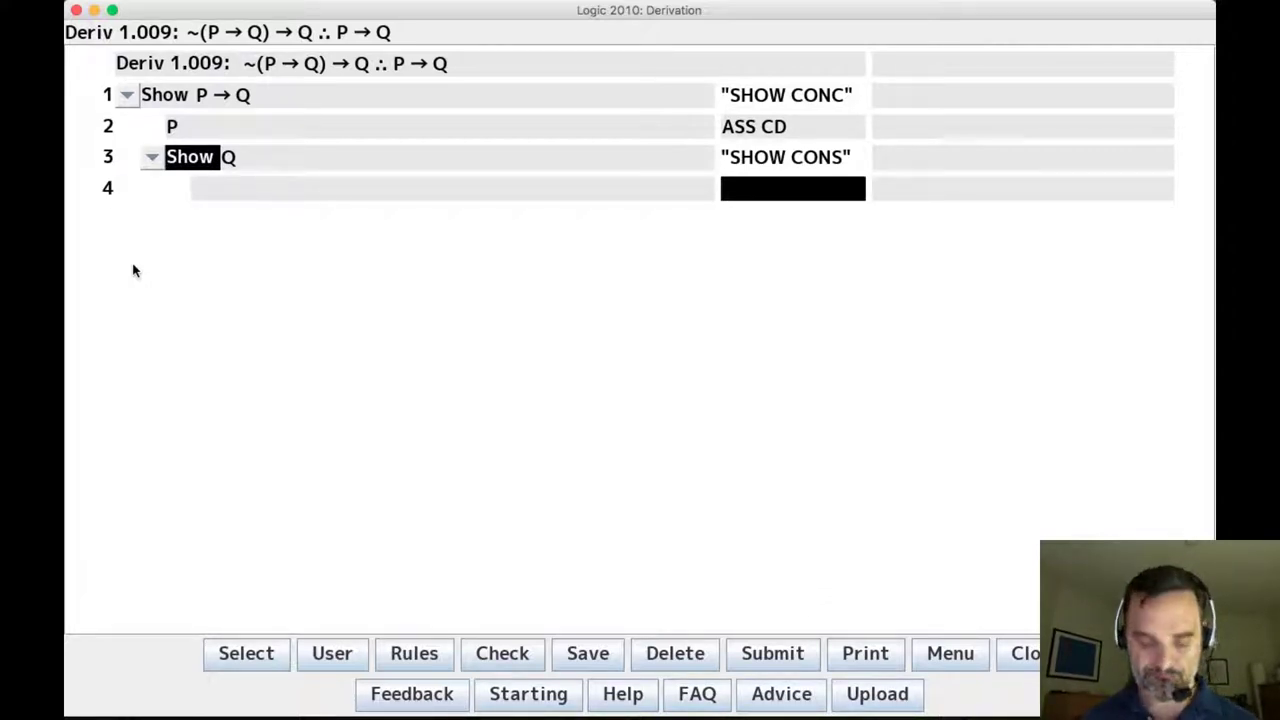
Assume ~Q on line 4 (ASS ID) and add premise ~(P → Q) → Q on line 5 (PR)
{"action": "type", "text": "ASS ID"}
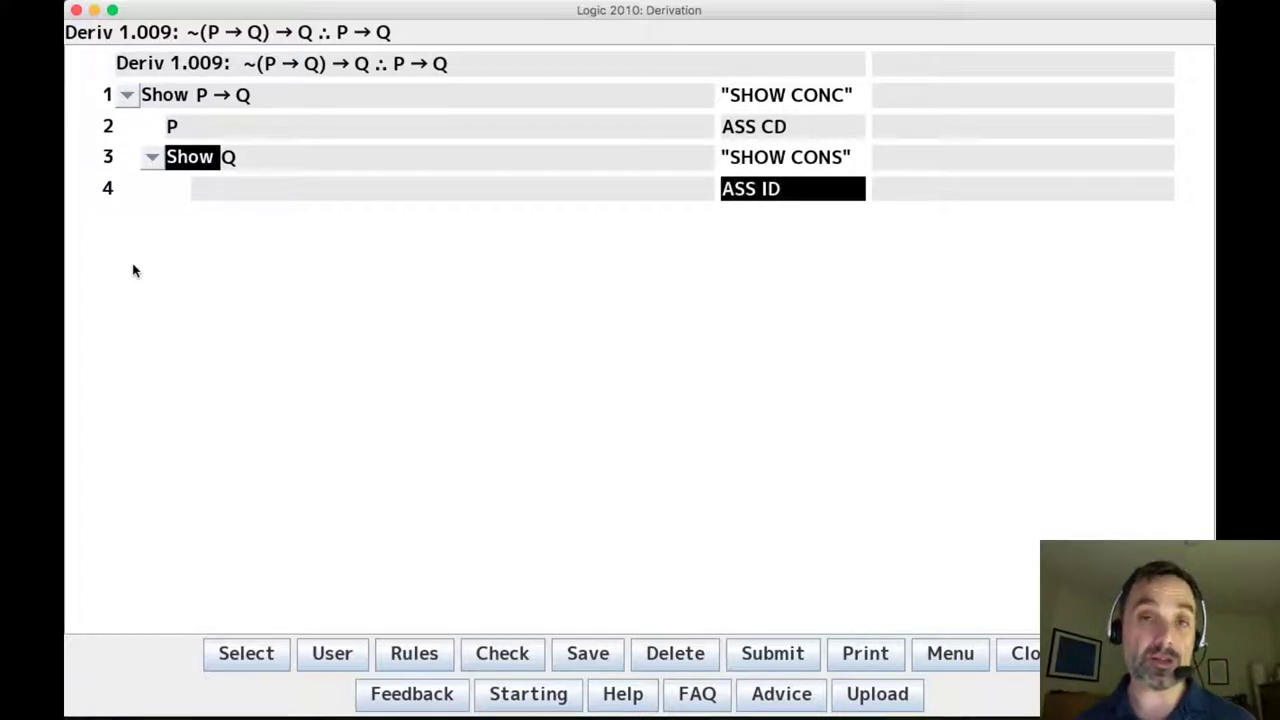
{"action": "key", "text": "Return"}
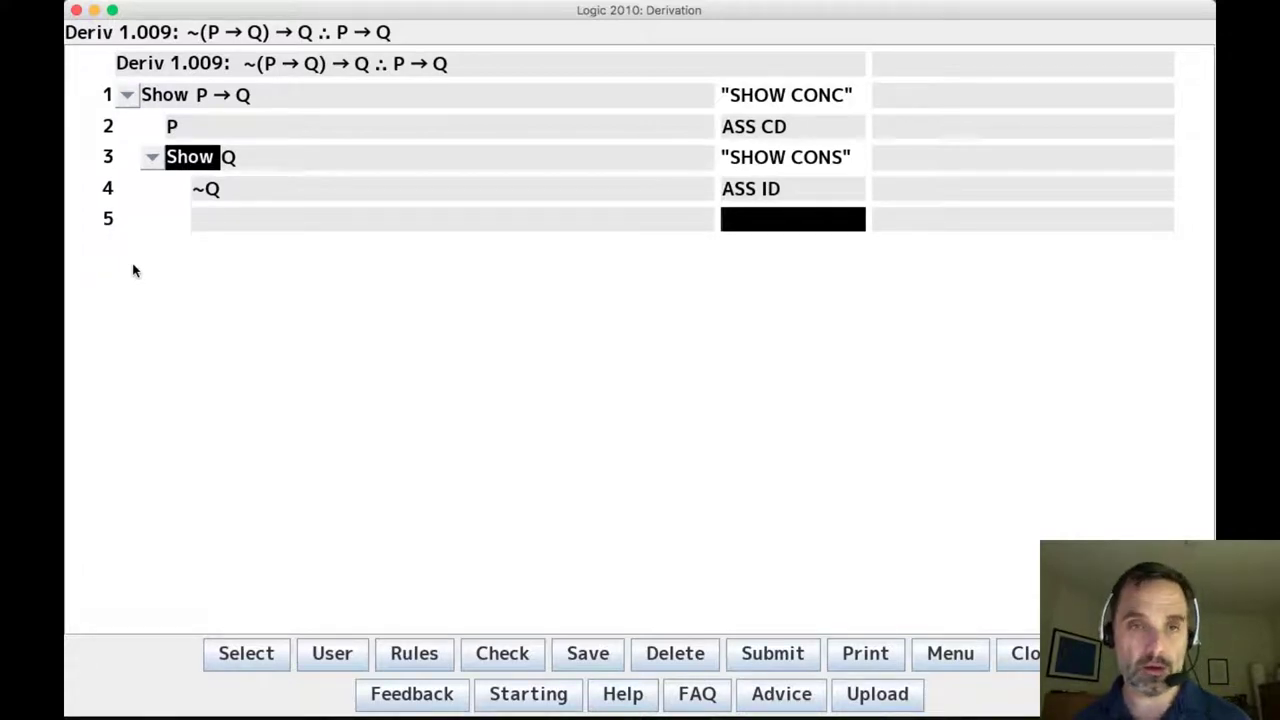
{"action": "type", "text": "PR"}
{"action": "key", "text": "Return"}
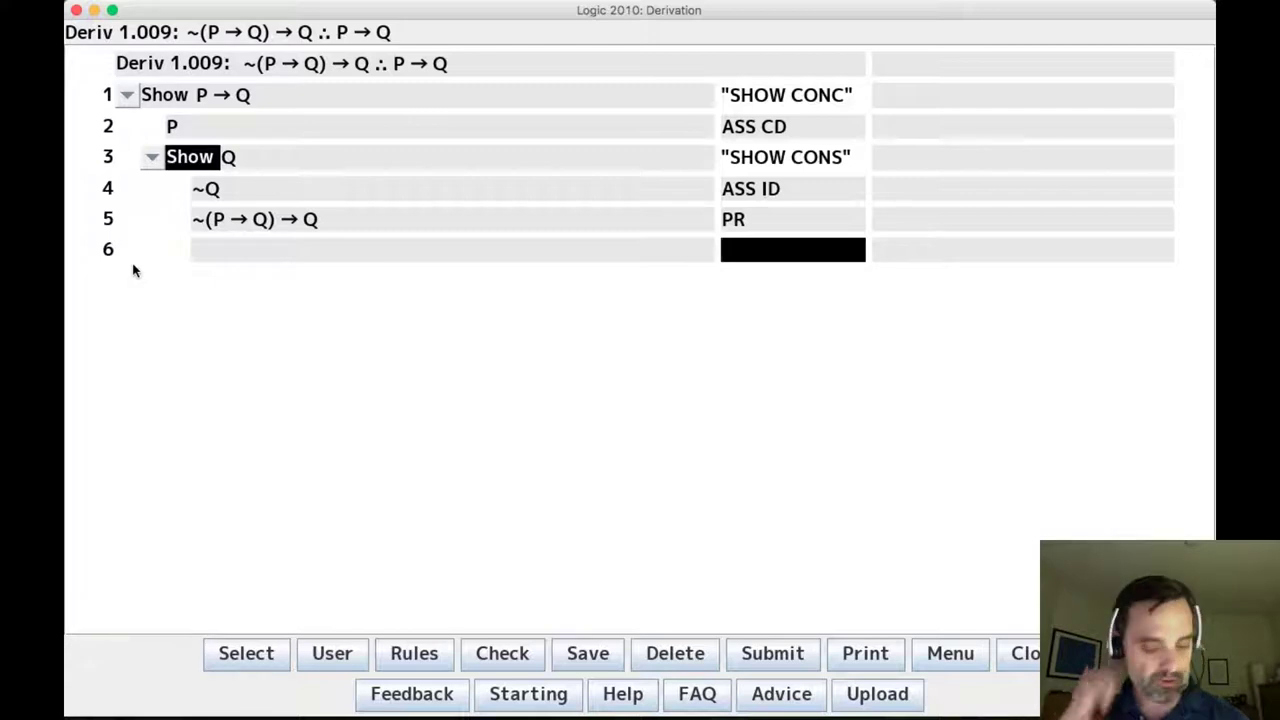
Derive ~~(P → Q) on line 6 by 4 5 MT, then P → Q by DNE
{"action": "type", "text": "4 5 MT"}
{"action": "key", "text": "Return"}
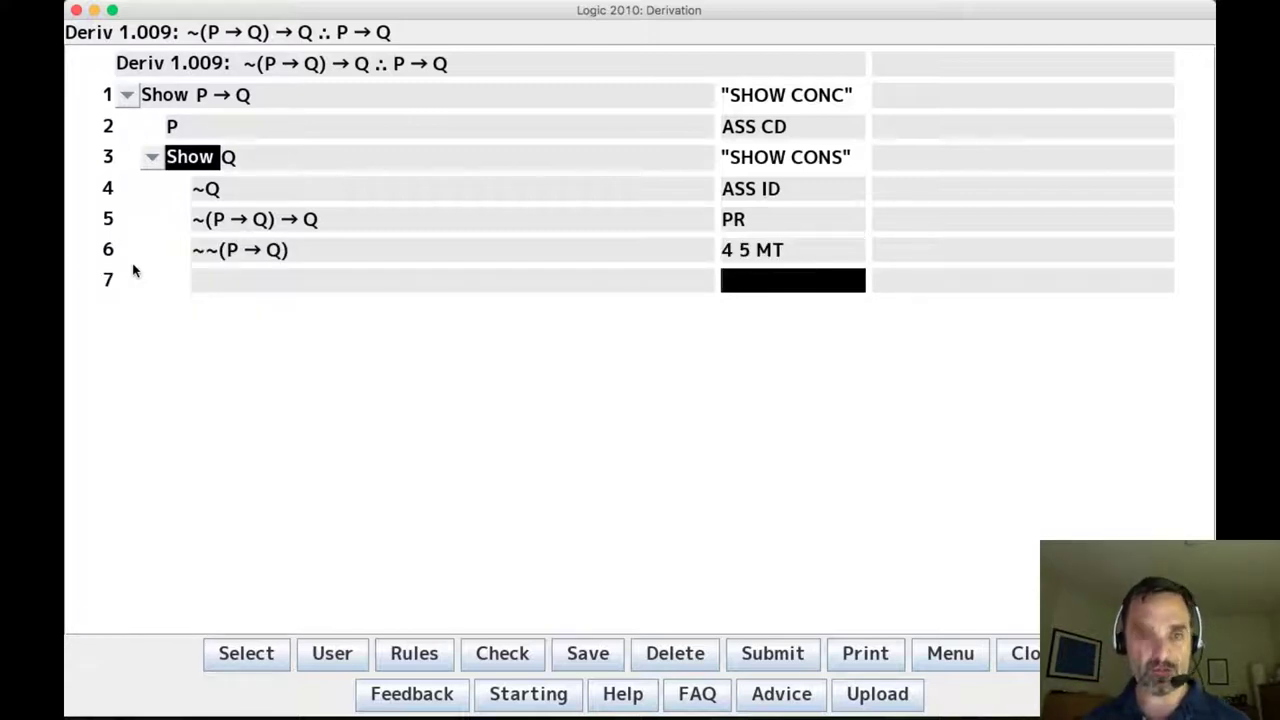
{"action": "type", "text": "-1"}
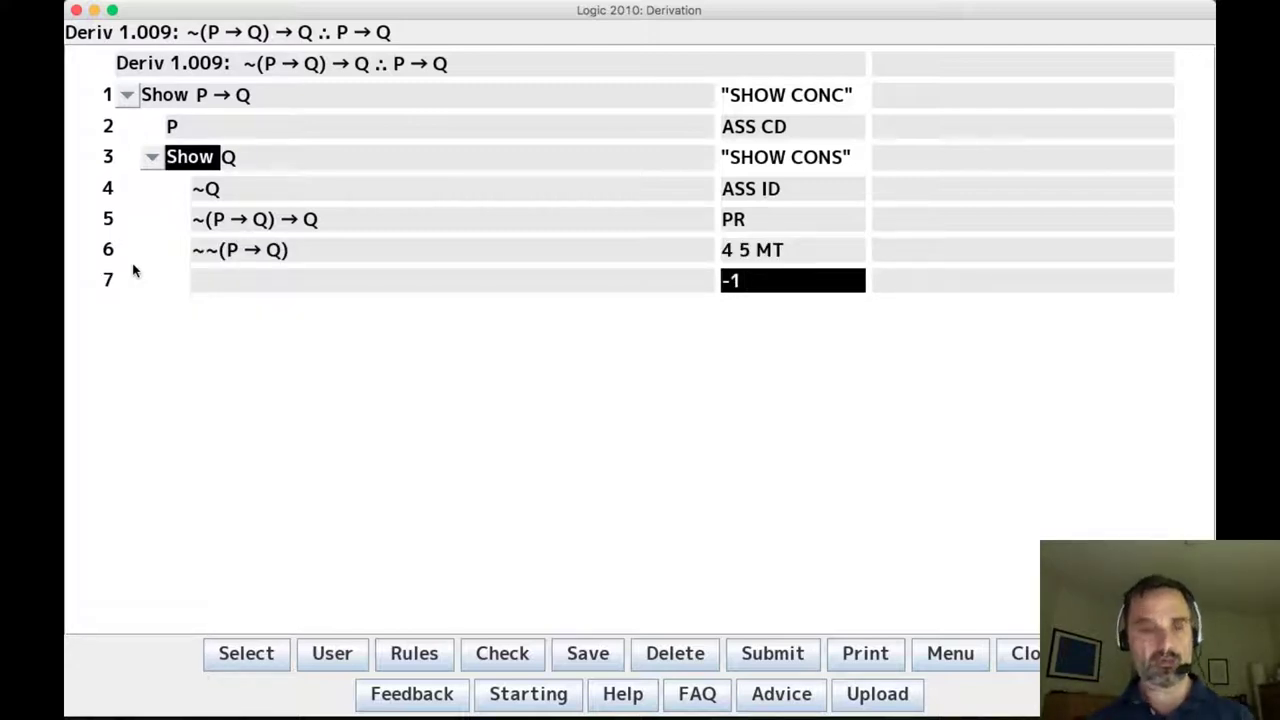
{"action": "type", "text": " DEN"}
{"action": "key", "text": "BackSpace"}
{"action": "key", "text": "BackSpace"}
{"action": "type", "text": "NE"}
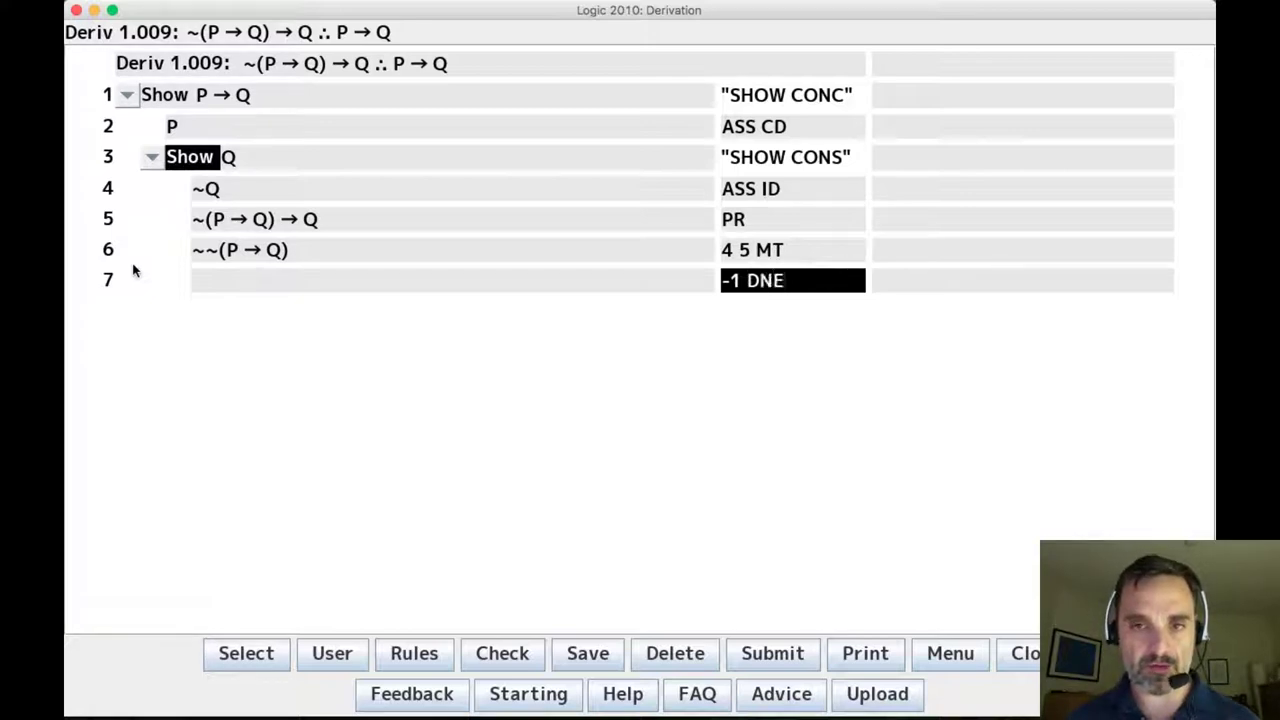
{"action": "key", "text": "Return"}
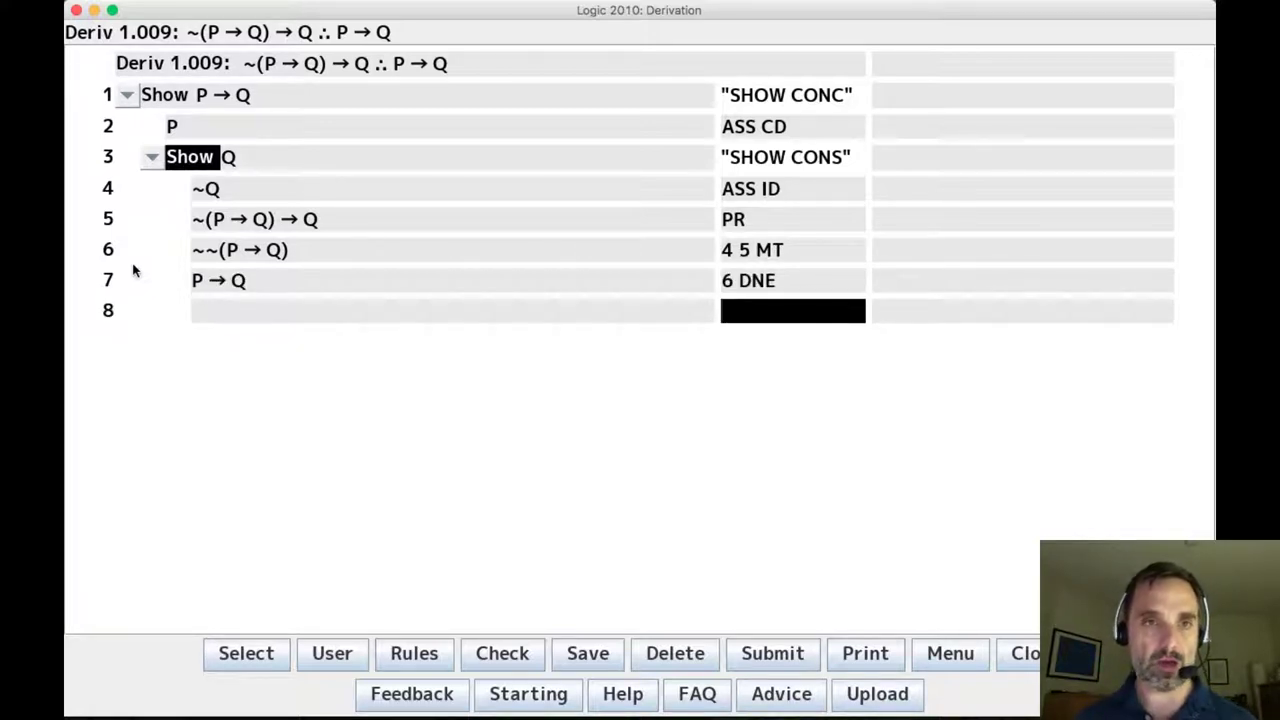
Derive Q on line 8 with 2 7 MP and close Show Q with 4 8 ID instead of DD
{"action": "type", "text": "2 7 MP"}
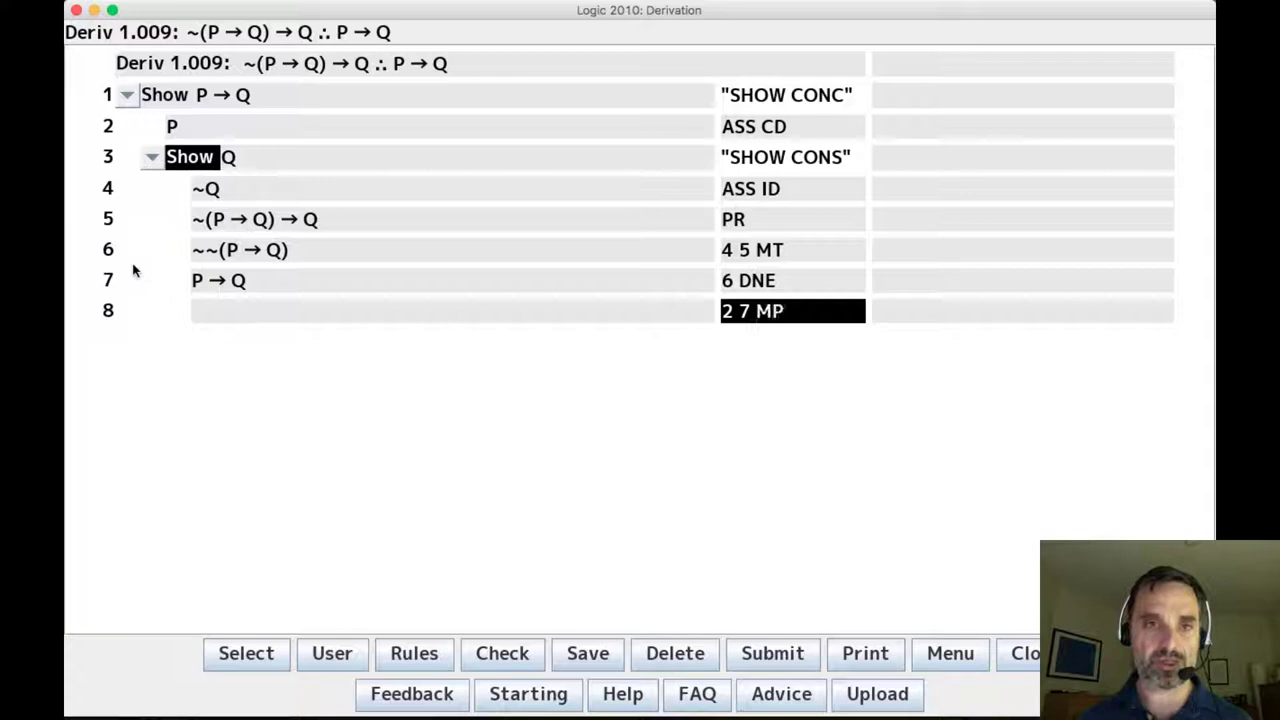
{"action": "key", "text": "Return"}
{"action": "type", "text": "DD"}
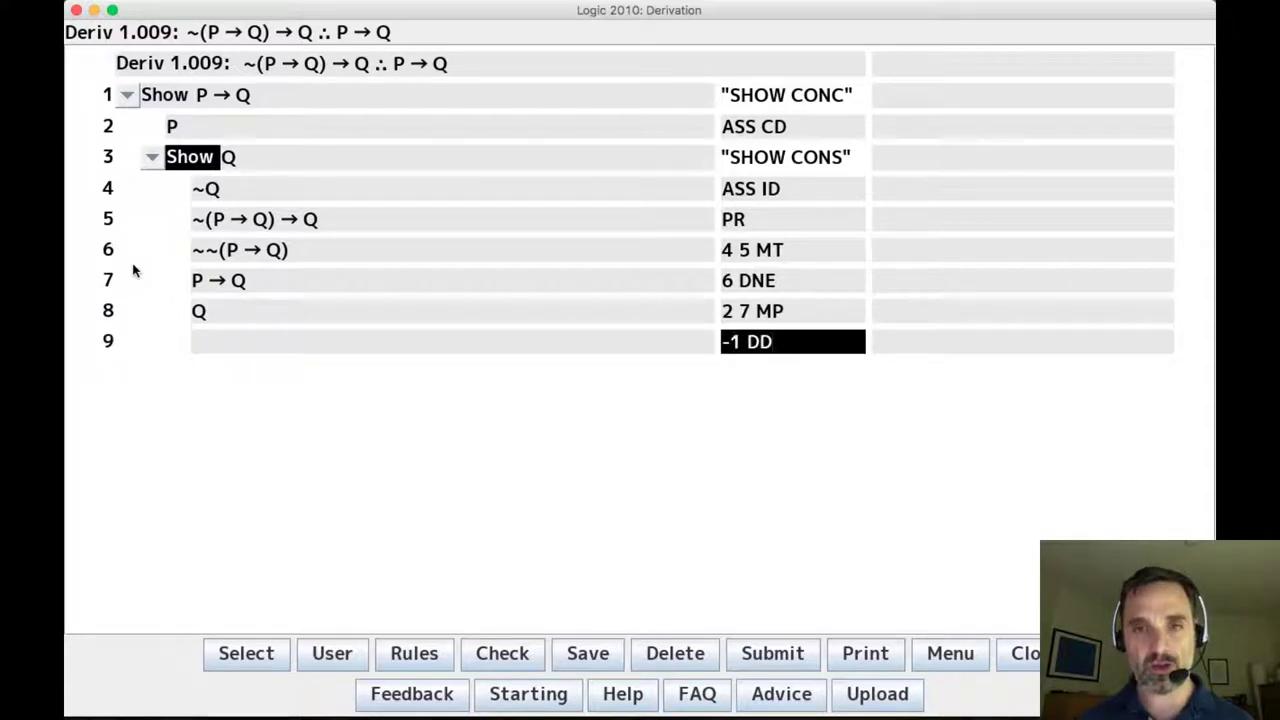
{"action": "key", "text": "Return"}
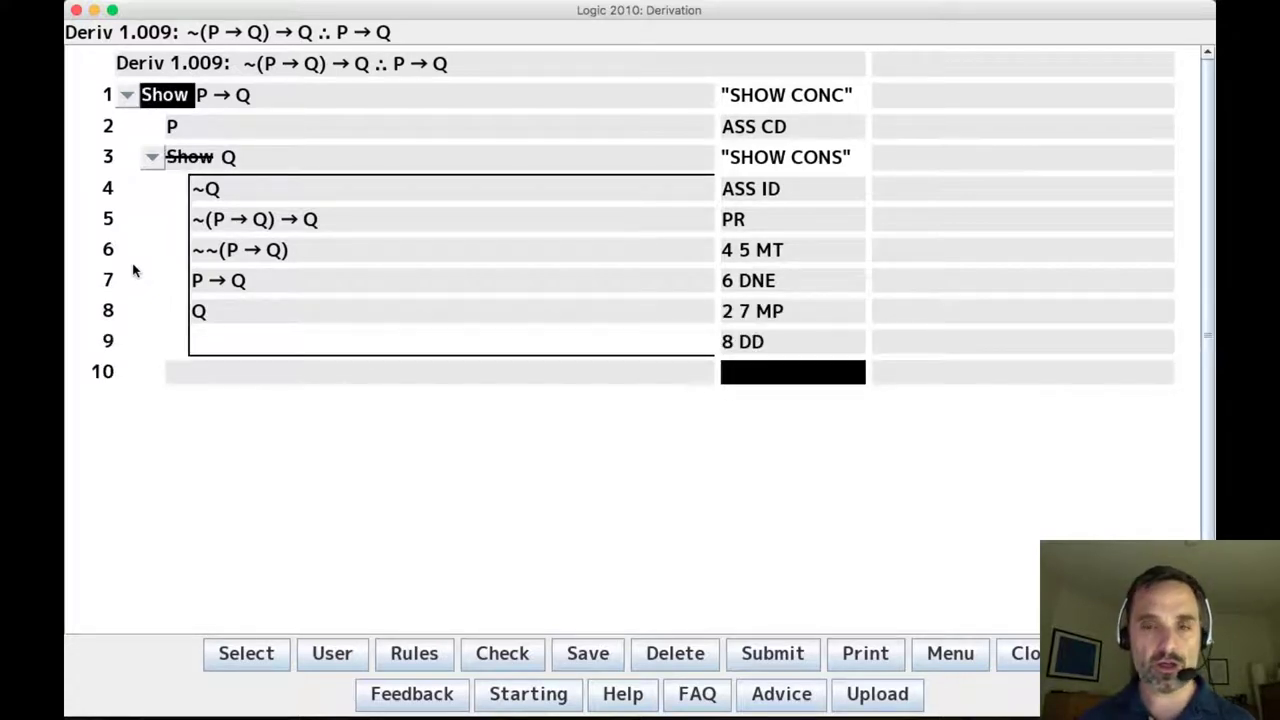
{"action": "key", "text": "Up"}
{"action": "key", "text": "BackSpace"}
{"action": "key", "text": "BackSpace"}
{"action": "key", "text": "BackSpace"}
{"action": "key", "text": "BackSpace"}
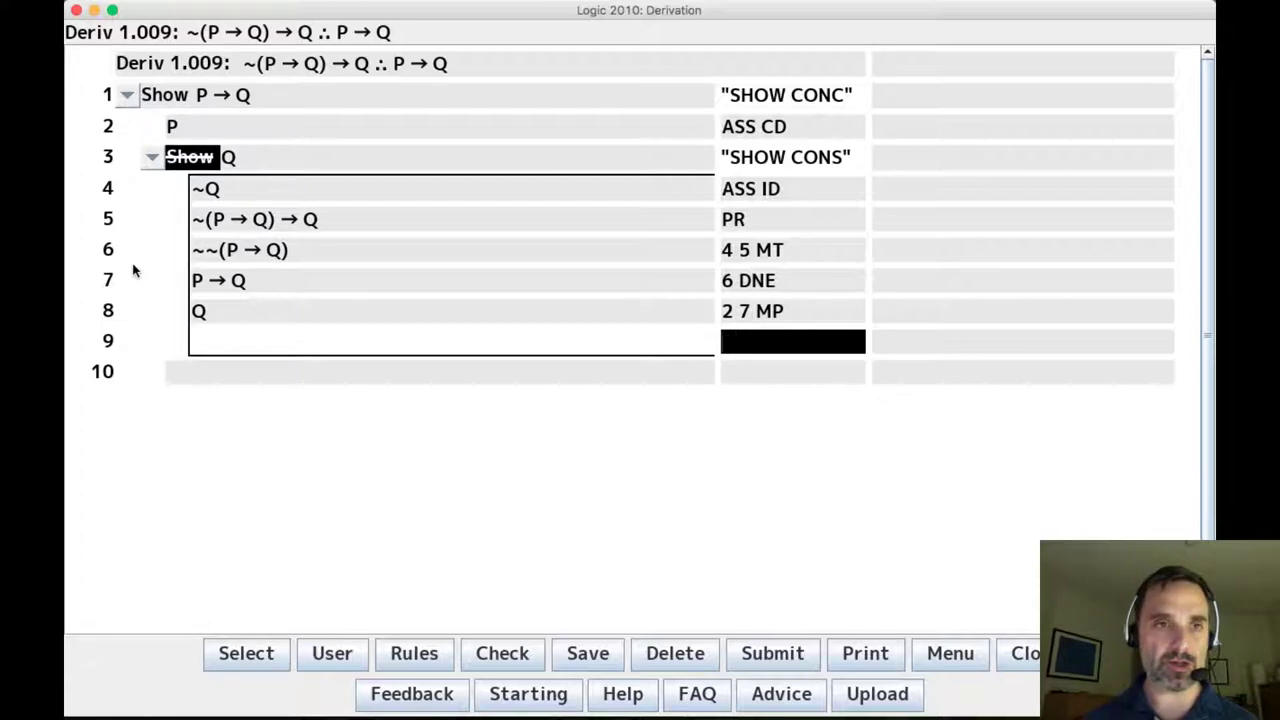
{"action": "type", "text": "4 8 ID"}
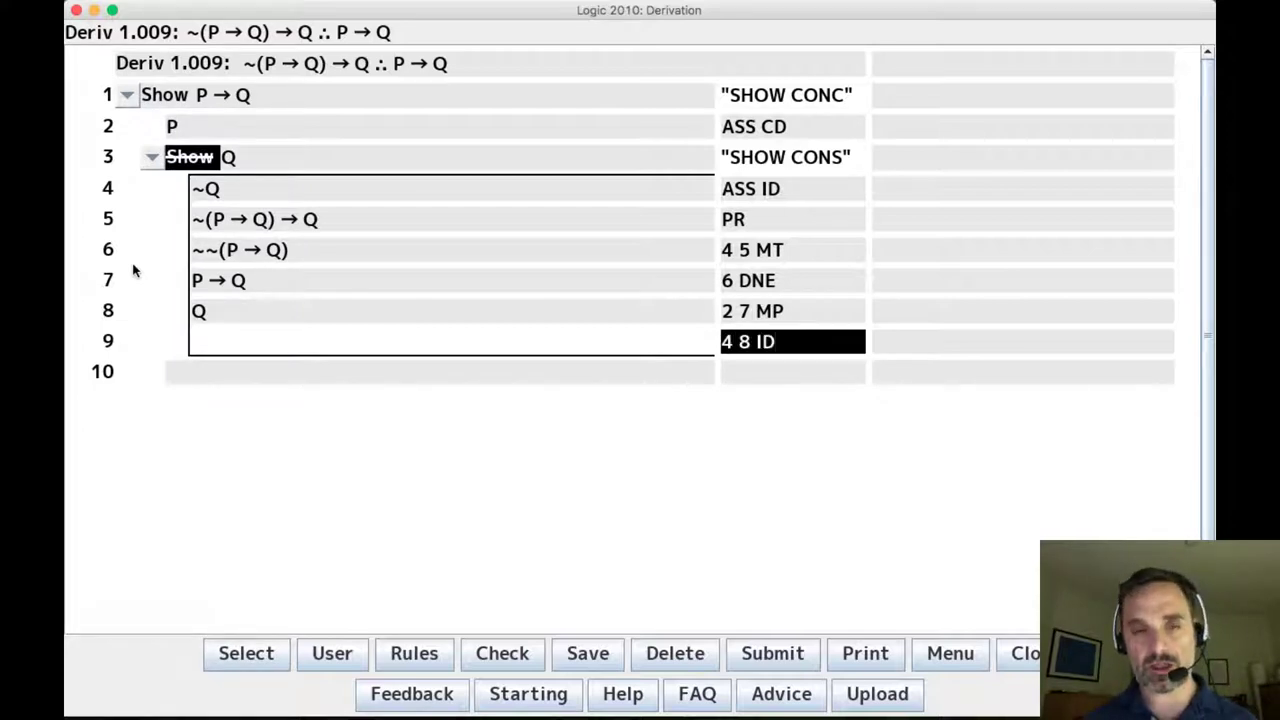
{"action": "key", "text": "Return"}
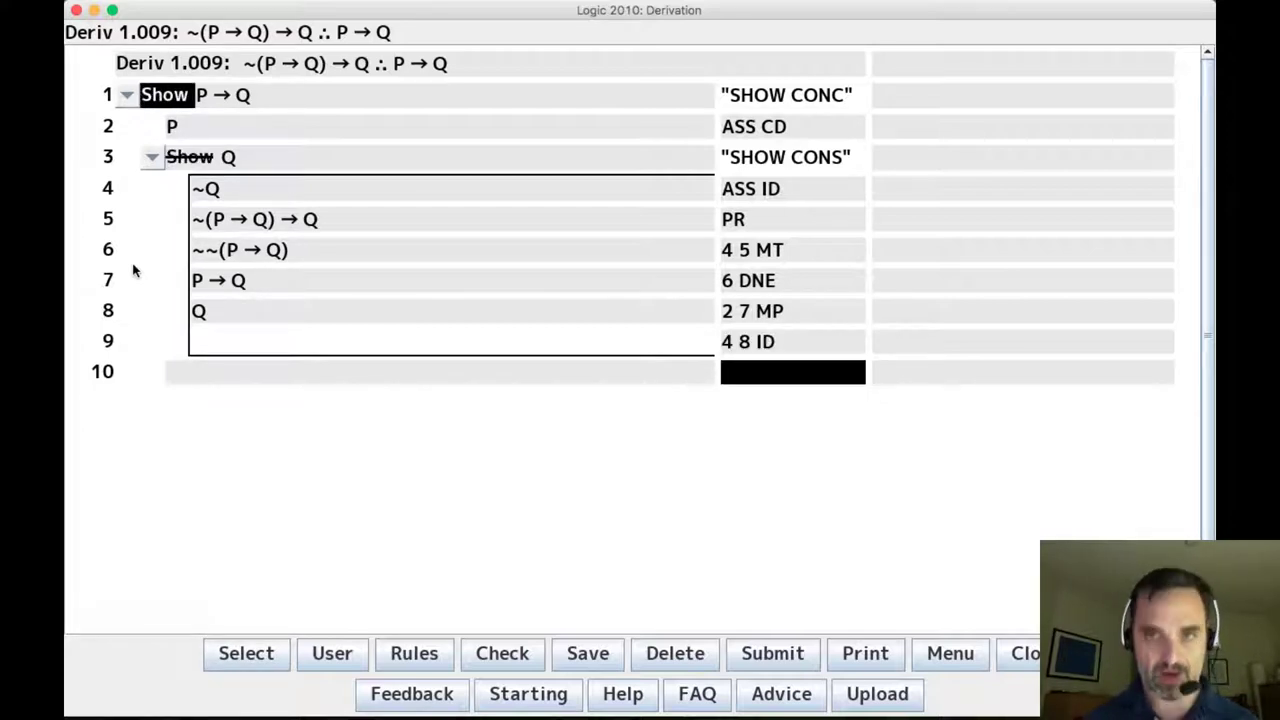
Check the proof and close Show P → Q on line 10 with 3 CD
{"action": "key", "text": "Return"}
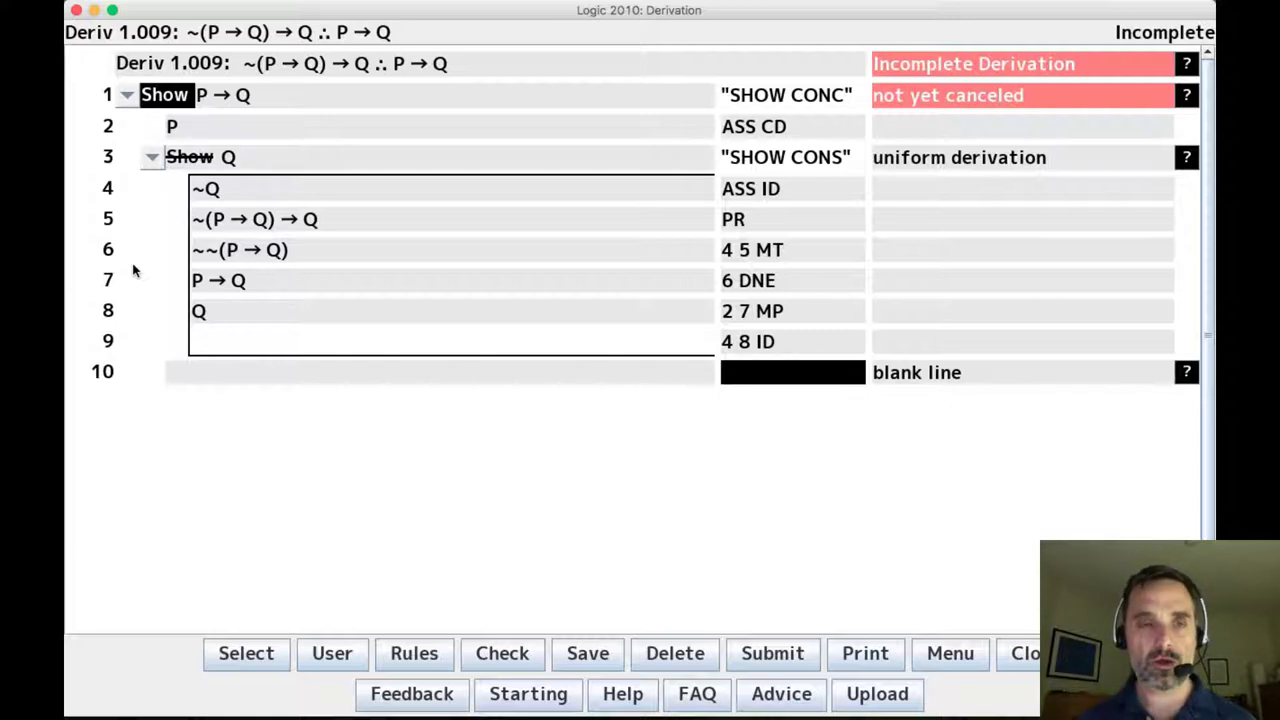
{"action": "type", "text": "3 CD"}
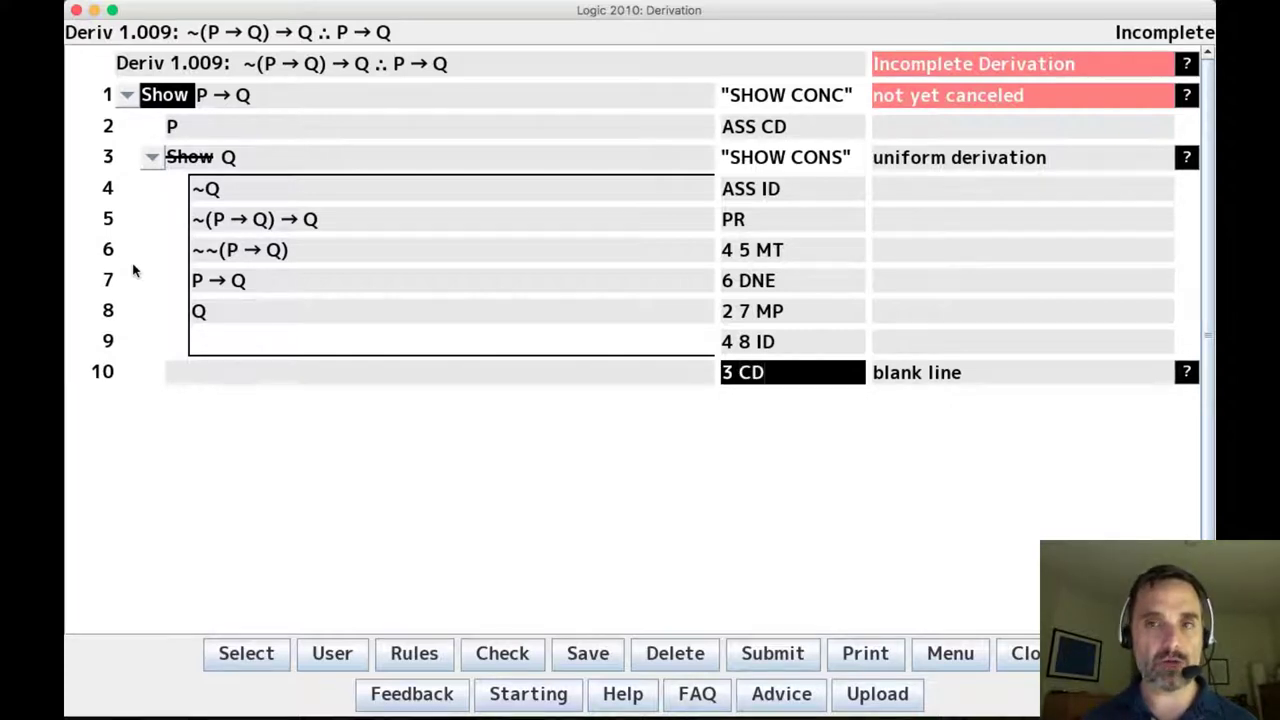
{"action": "key", "text": "Return"}
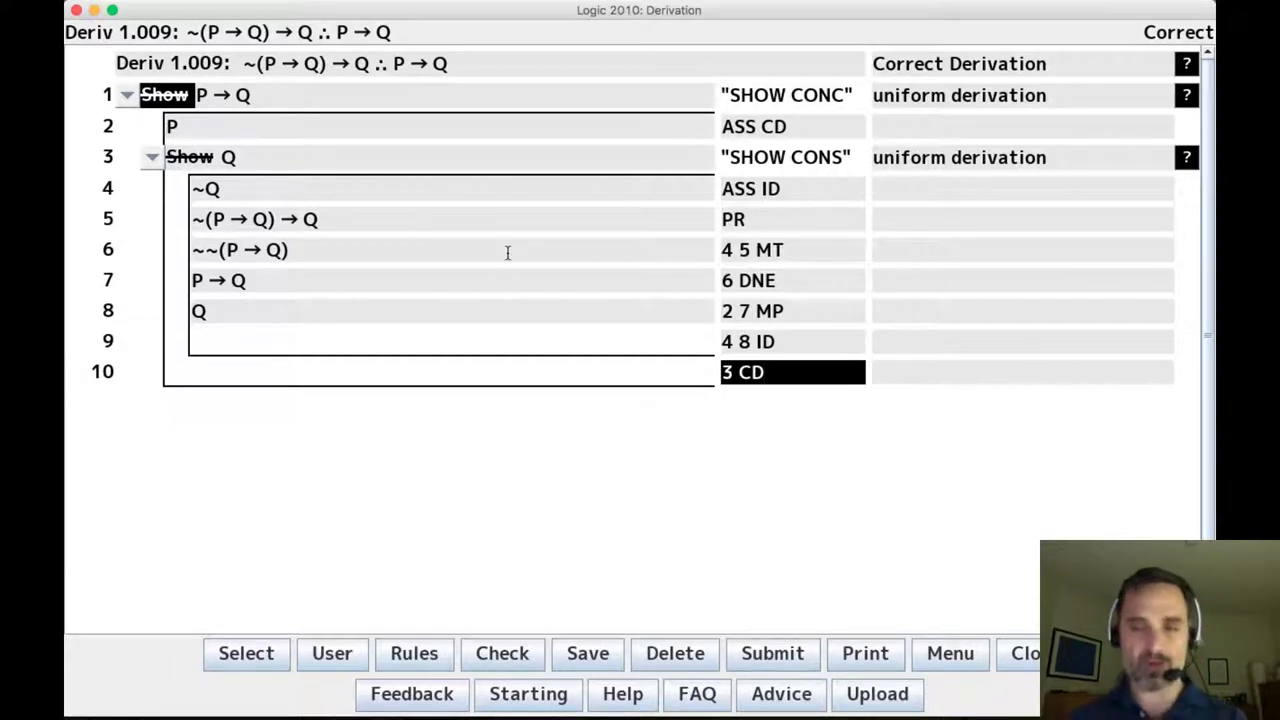
Delete lines 10 through 4 and re-enter ~Q on line 4 as ASS ID
{"action": "key", "text": "BackSpace"}
{"action": "key", "text": "BackSpace"}
{"action": "key", "text": "BackSpace"}
{"action": "key", "text": "BackSpace"}
{"action": "key", "text": "BackSpace"}
{"action": "key", "text": "BackSpace"}
{"action": "key", "text": "BackSpace"}
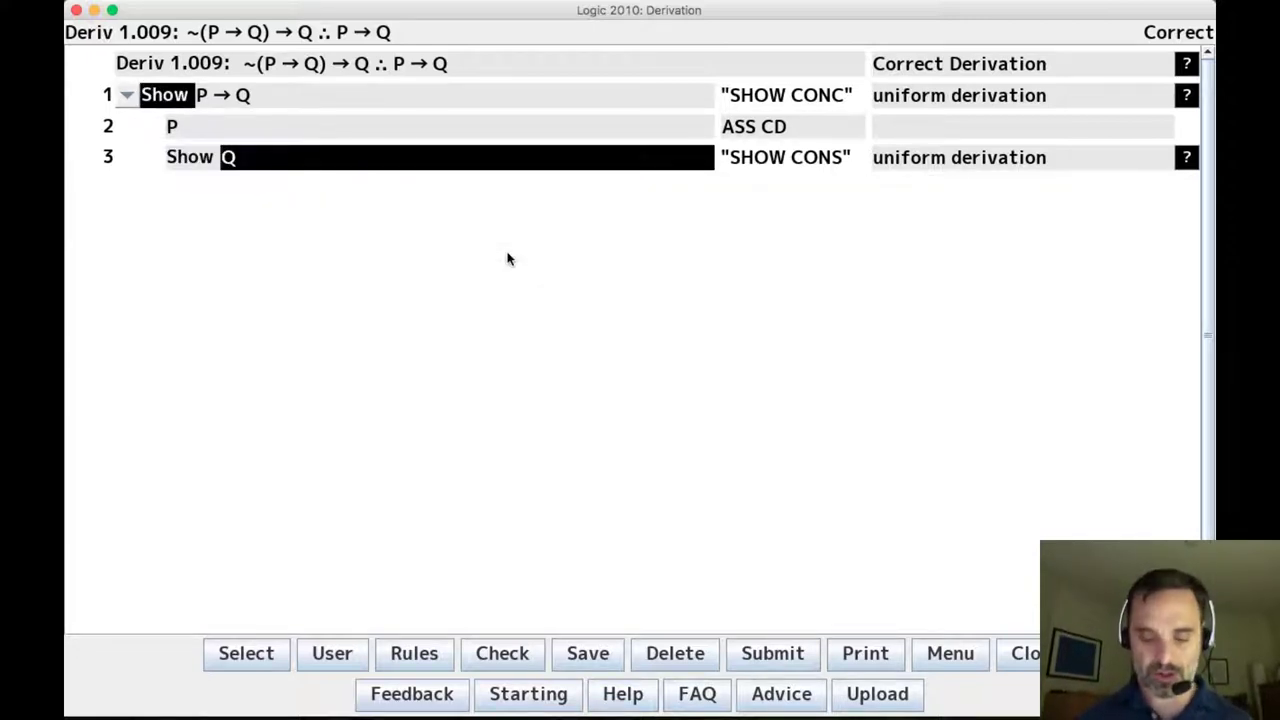
{"action": "key", "text": "Return"}
{"action": "type", "text": "ass id"}
{"action": "key", "text": "Return"}
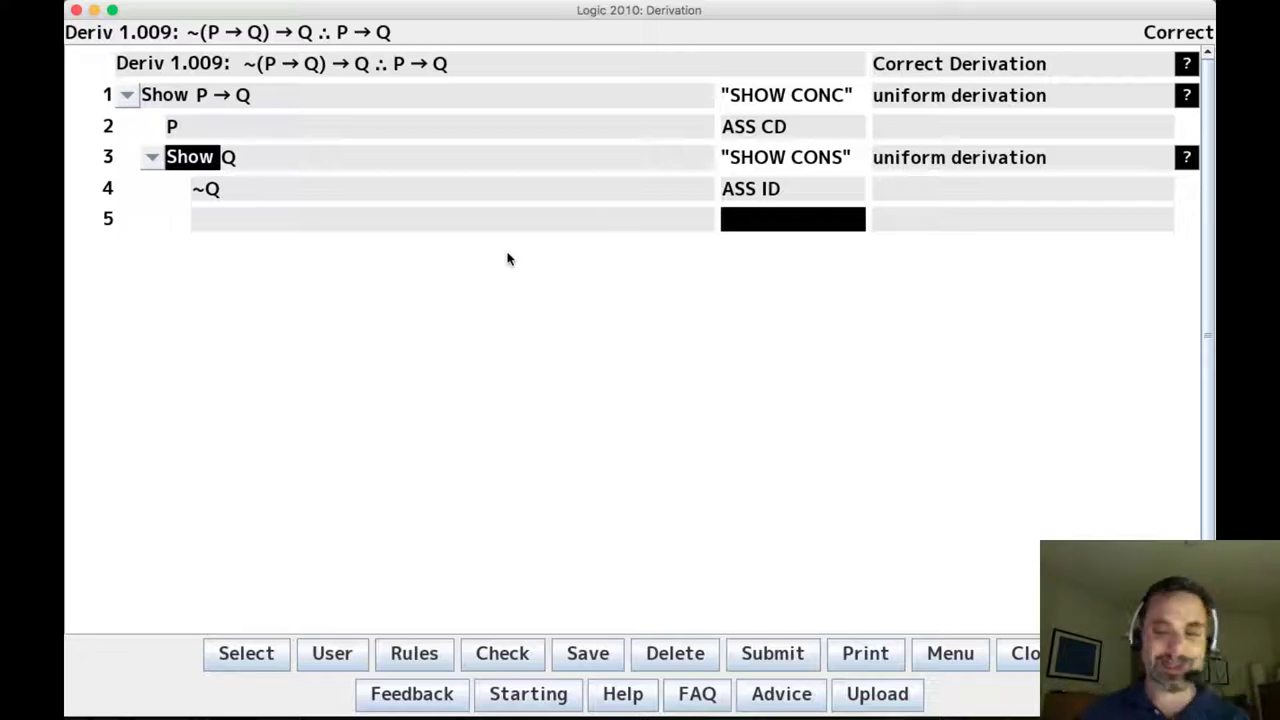
Delete lines 5–3, make line 3 Show ~(P → Q) via SHOW ANT PR1, and assume P → Q (ASS ID)
{"action": "key", "text": "BackSpace"}
{"action": "key", "text": "BackSpace"}
{"action": "key", "text": "BackSpace"}
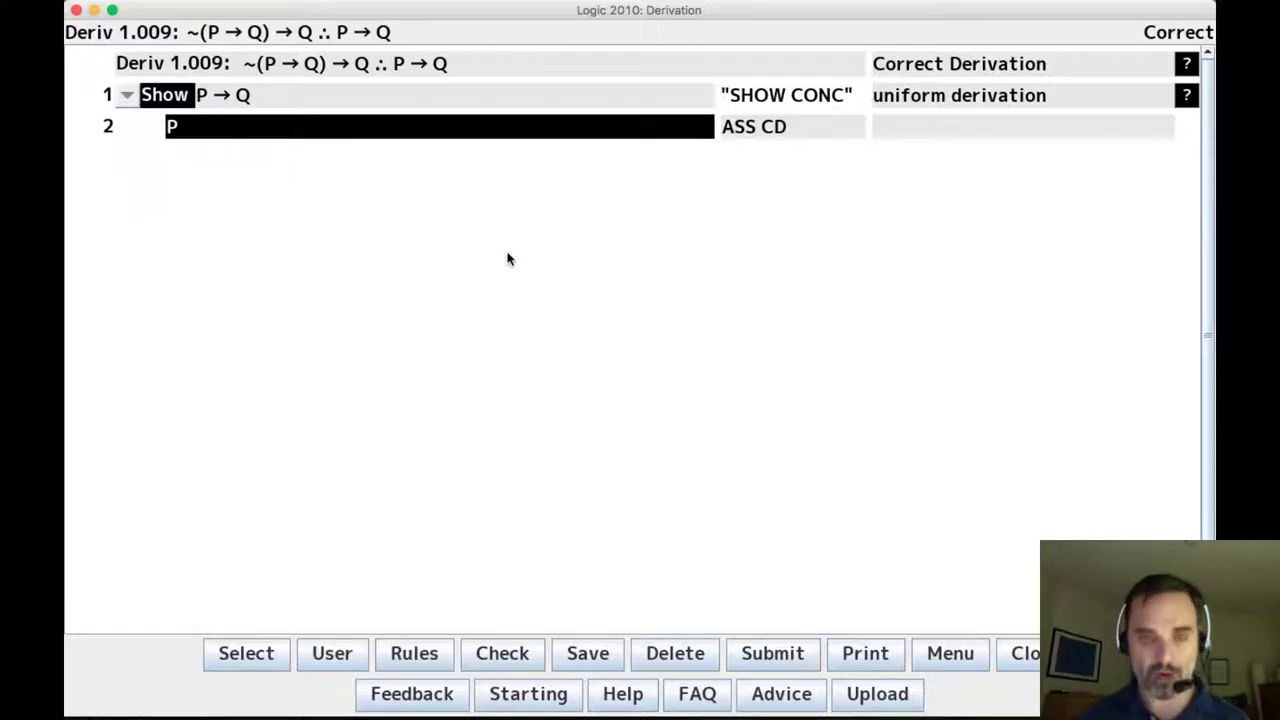
{"action": "key", "text": "Return"}
{"action": "type", "text": "SH"}
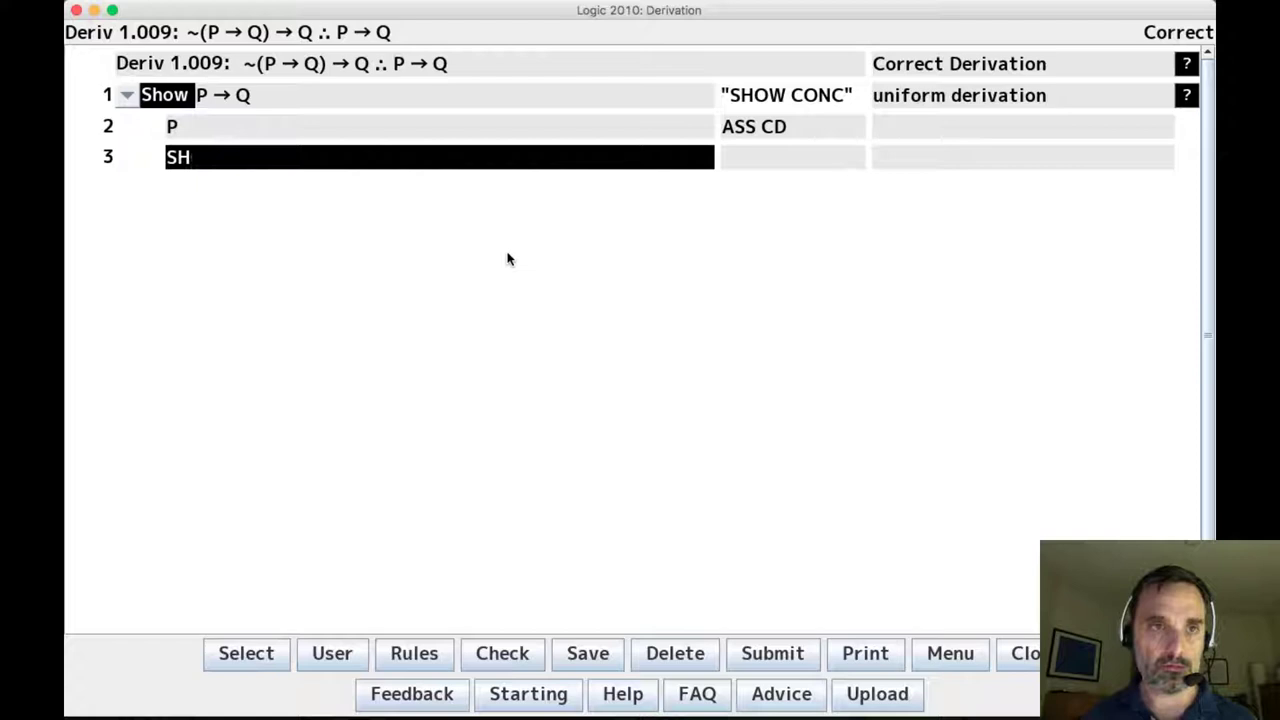
{"action": "key", "text": "BackSpace"}
{"action": "key", "text": "BackSpace"}
{"action": "key", "text": "Tab"}
{"action": "type", "text": "SHOW ANT"}
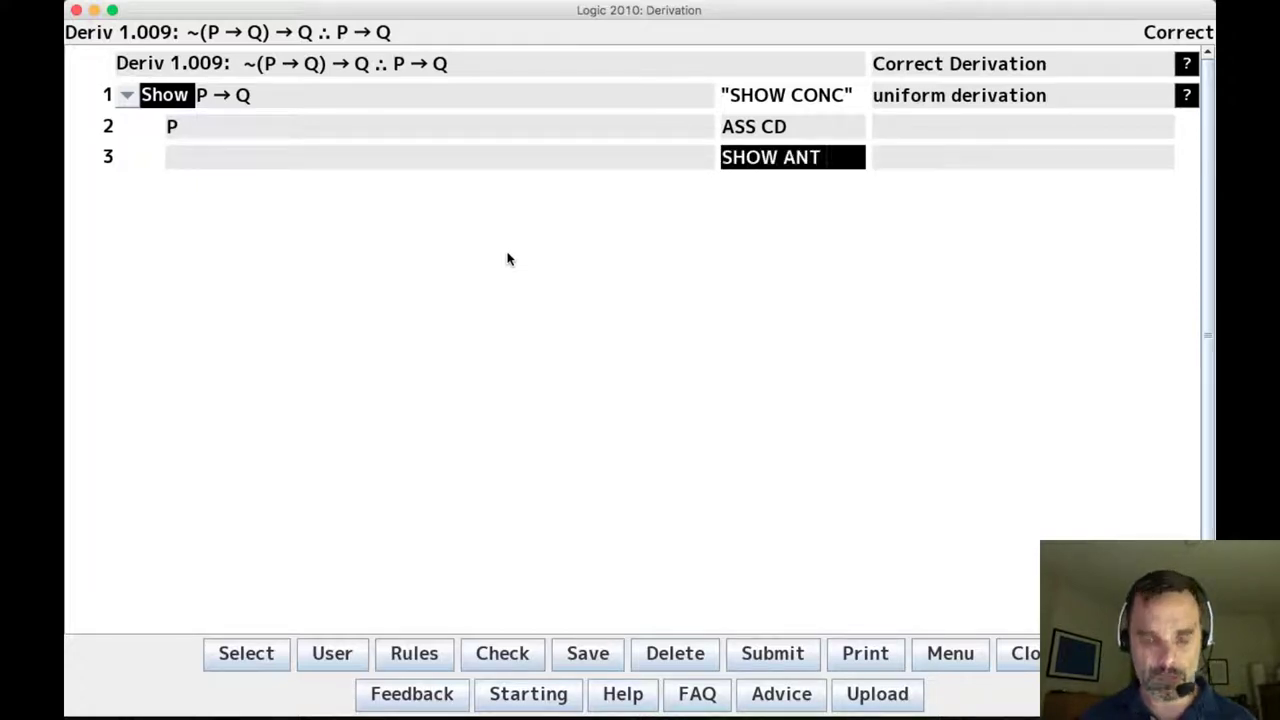
{"action": "type", "text": " PR1"}
{"action": "key", "text": "Return"}
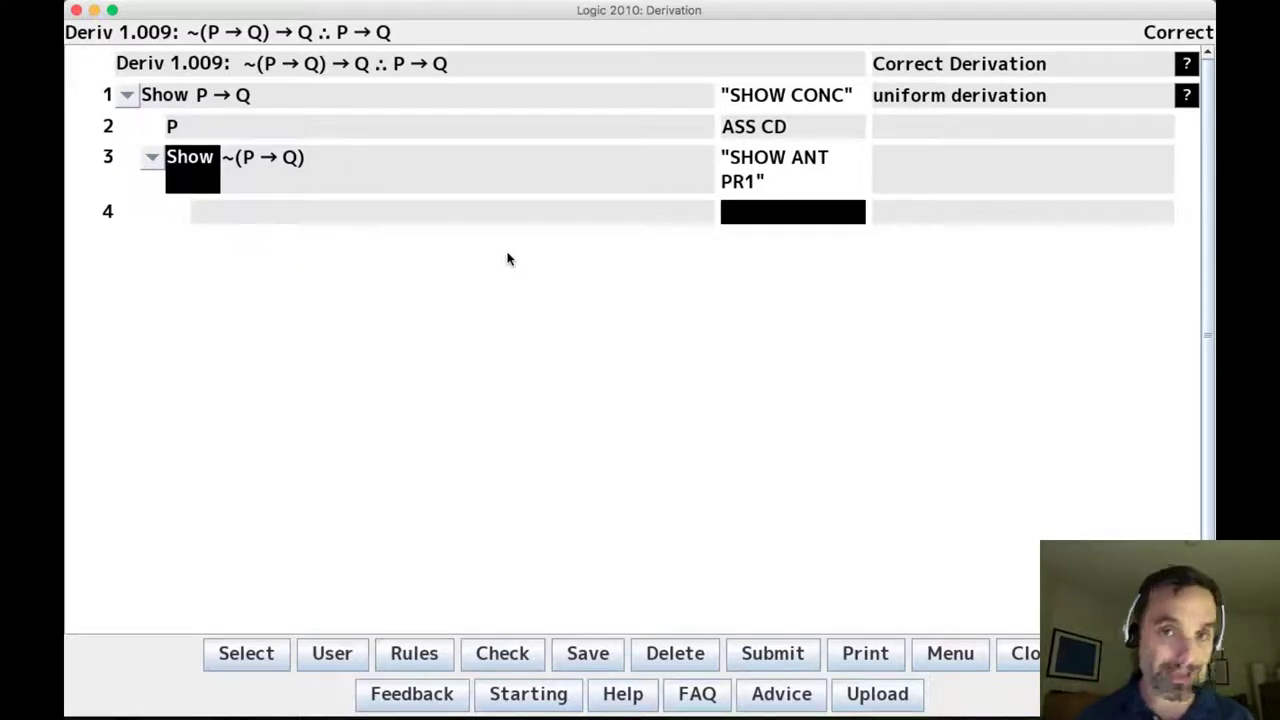
{"action": "type", "text": "ASS ID"}
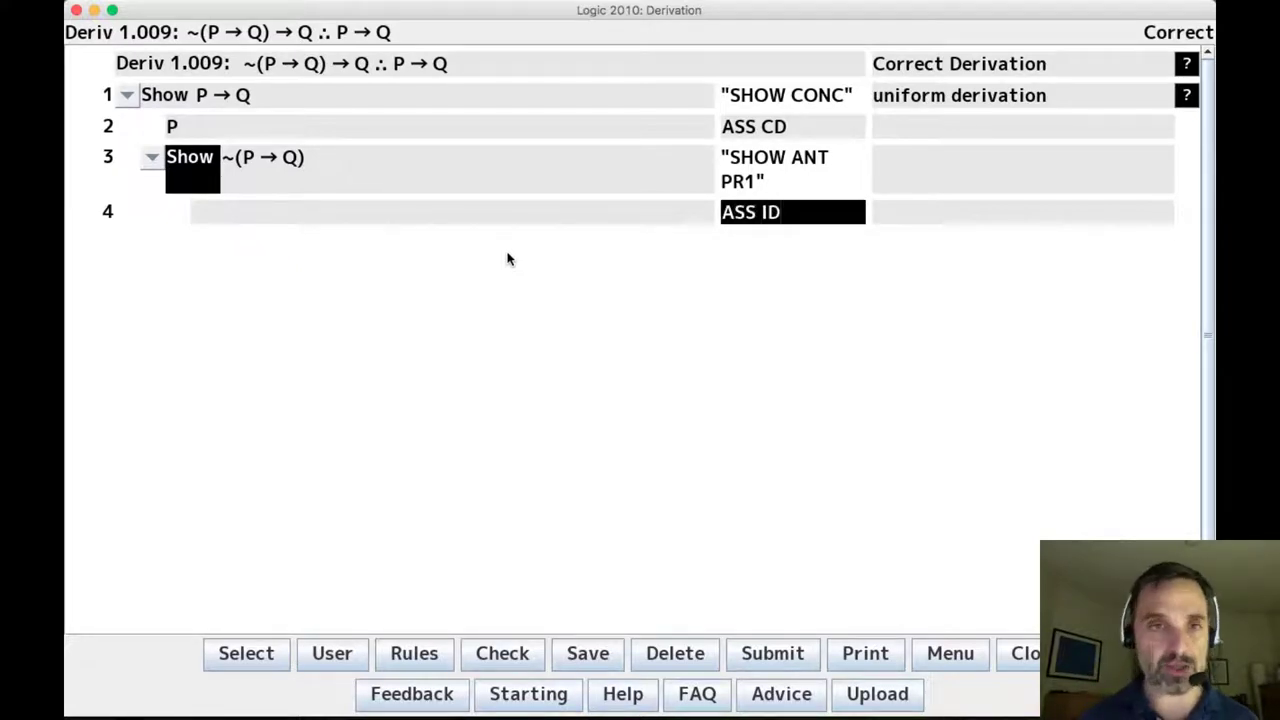
{"action": "key", "text": "Return"}
{"action": "key", "text": "Return"}
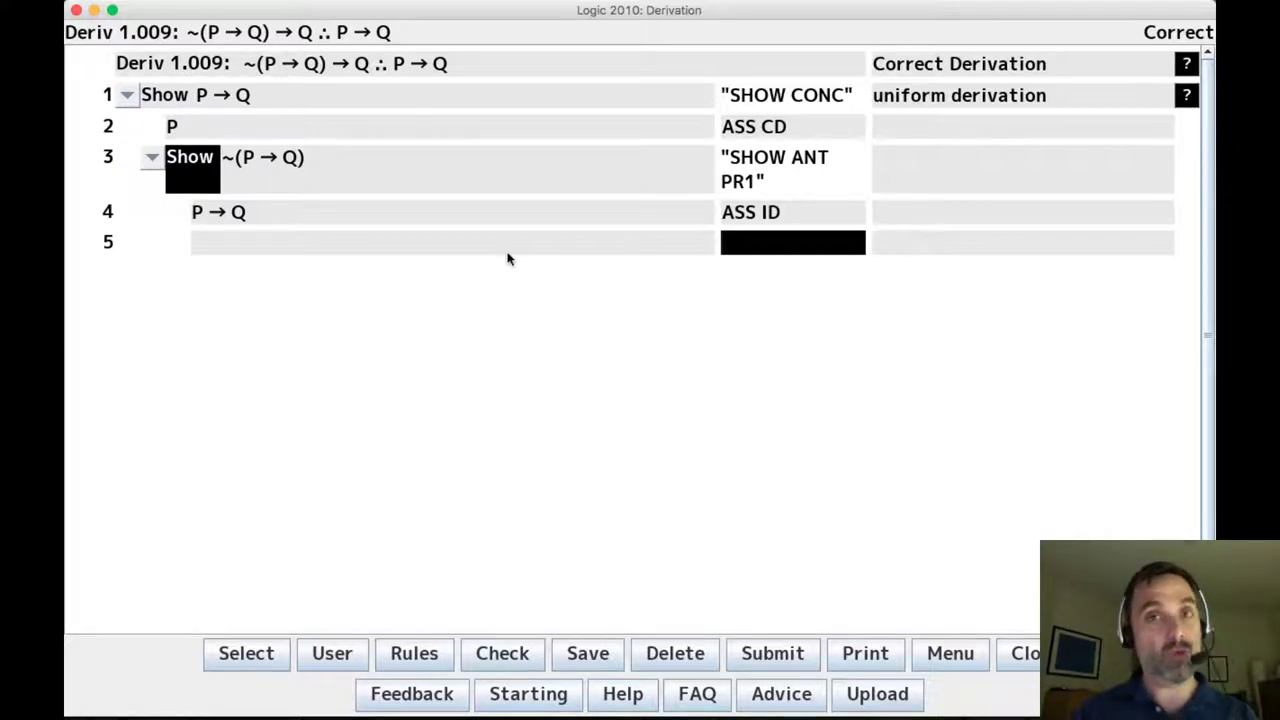
Delete lines 5, 4 and 3, leaving only Show P → Q and assumption P
{"action": "key", "text": "BackSpace"}
{"action": "key", "text": "BackSpace"}
{"action": "key", "text": "BackSpace"}
{"action": "key", "text": "BackSpace"}
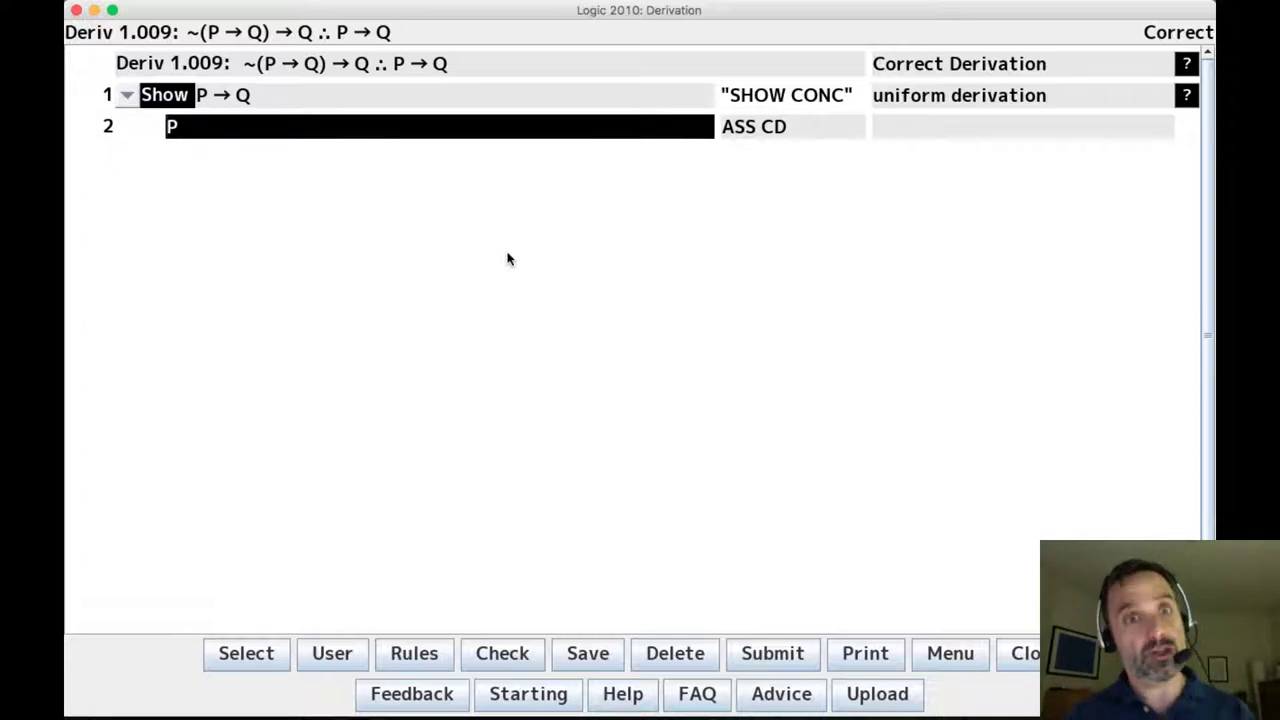